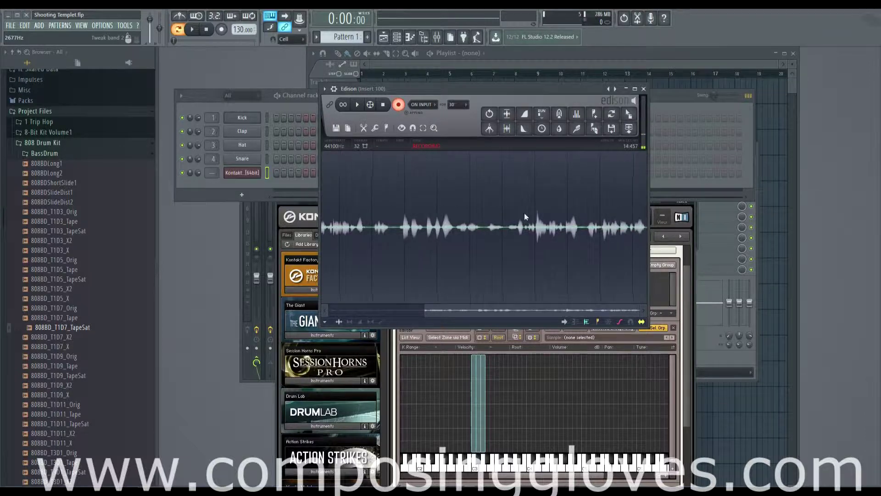
# Bring Kontakt in front of Edison and close the current instrument in the rack
pyautogui.click(281, 209)
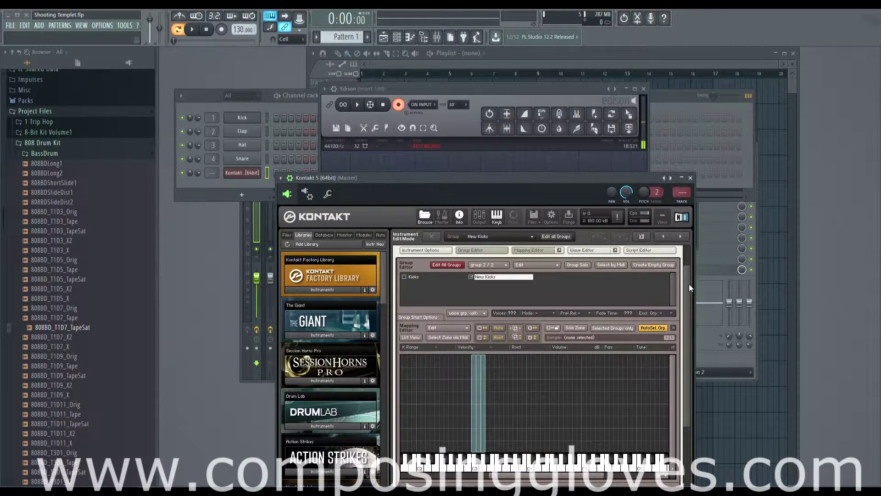
pyautogui.scroll(2, 689, 276)
pyautogui.click(679, 249)
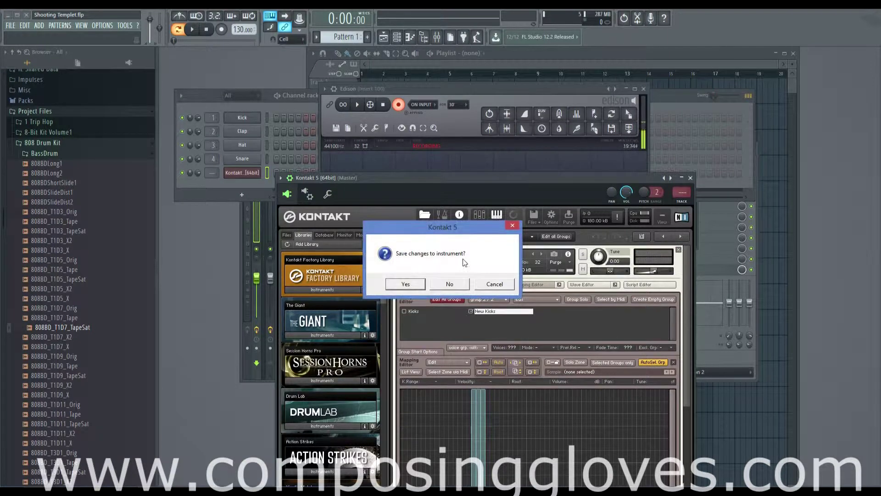
# Discard the old instrument unsaved, load 808BD_T1D5_X into the rack, and open it for editing
pyautogui.click(436, 283)
pyautogui.moveTo(479, 175); pyautogui.dragTo(492, 90)
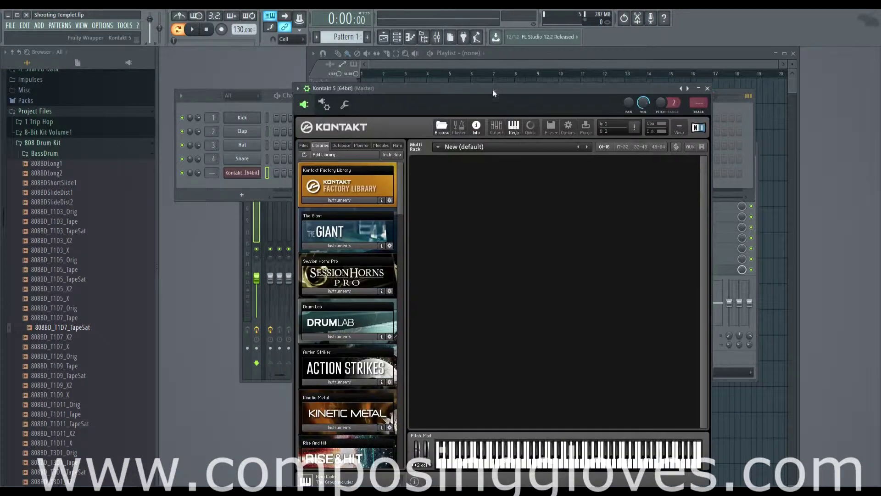
pyautogui.click(59, 357)
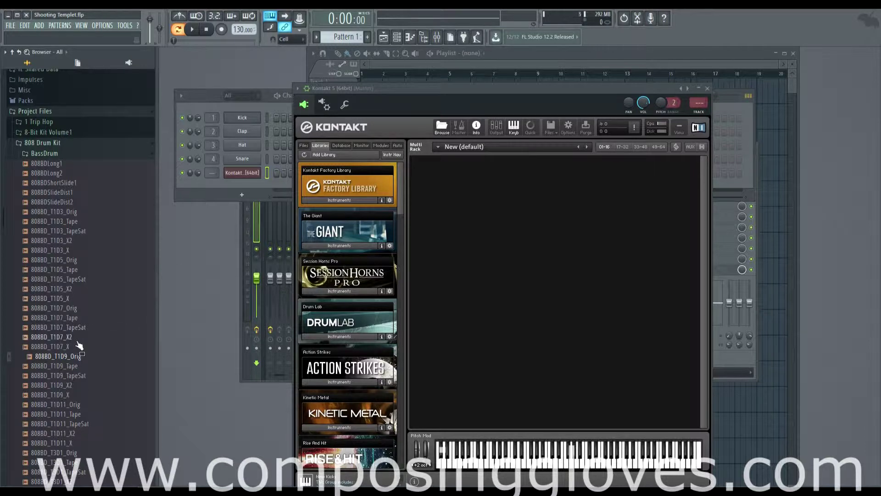
pyautogui.moveTo(78, 338); pyautogui.dragTo(569, 191)
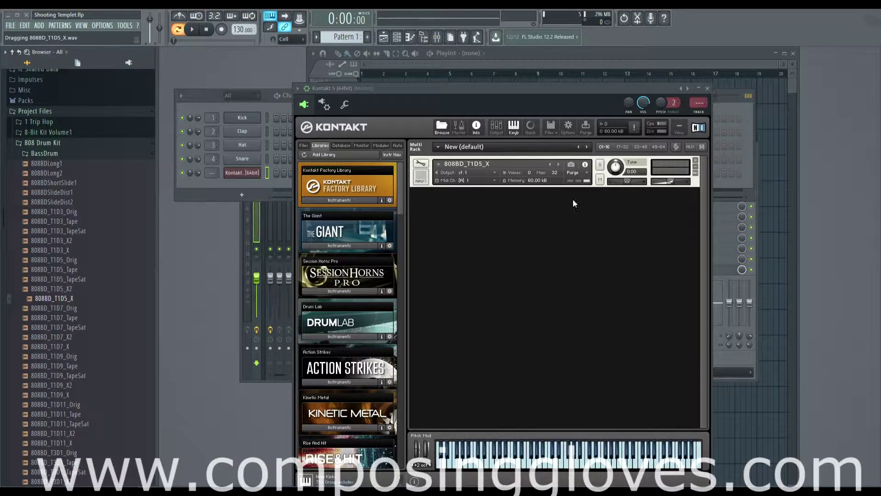
pyautogui.click(421, 163)
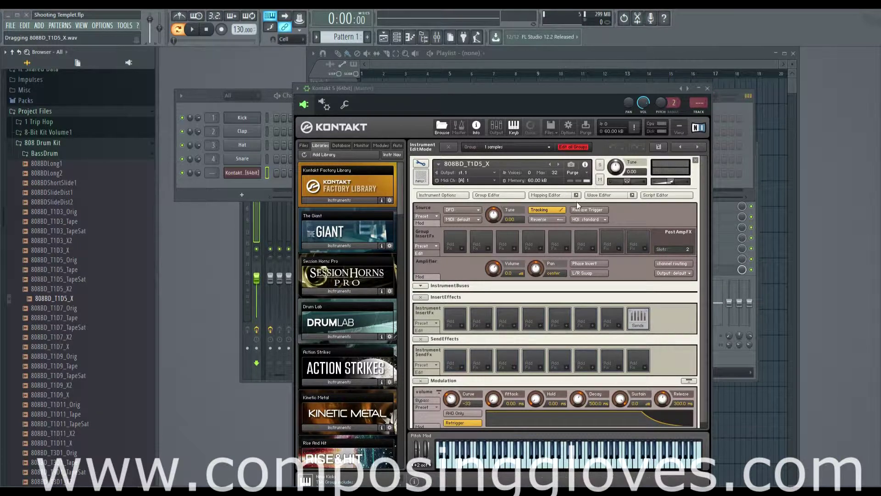
# Show the Mapping Editor zoomed out to the full key range and audition the kick
pyautogui.click(546, 195)
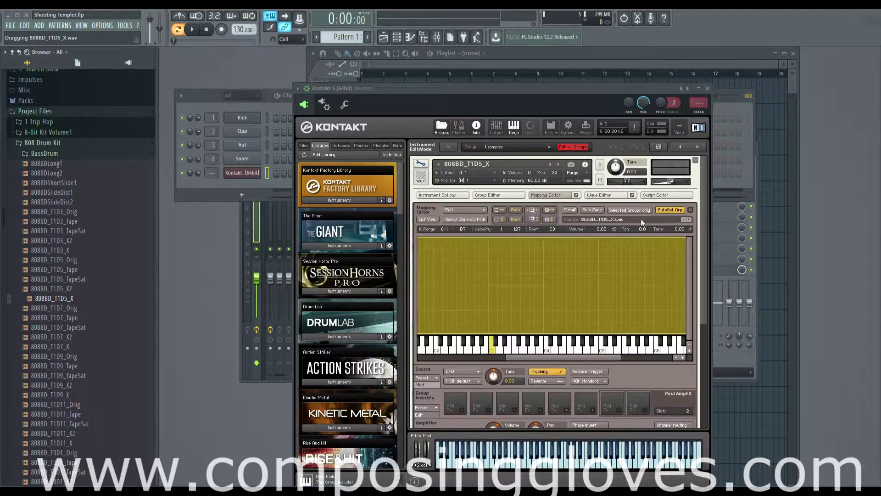
pyautogui.click(676, 358)
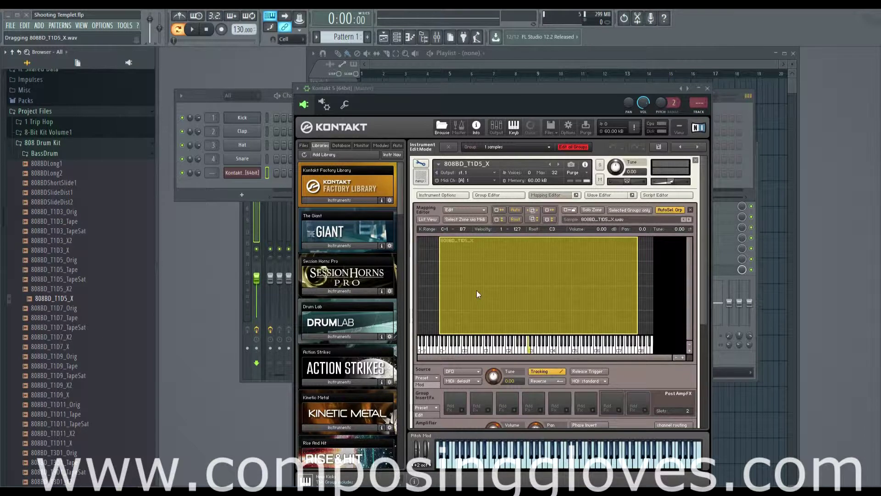
pyautogui.click(474, 461)
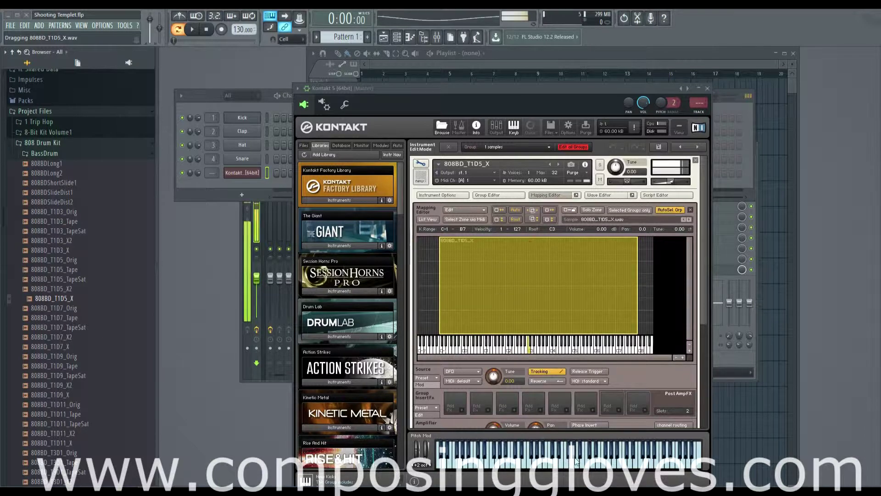
pyautogui.click(475, 462)
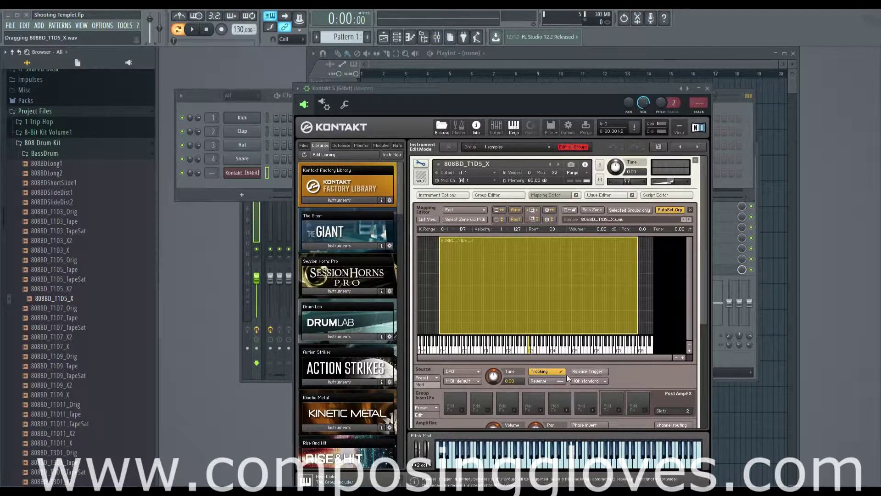
# Narrow the 808BD_T1D5_X zone from the whole keyboard to the keys around C#3 and C3
pyautogui.moveTo(703, 309)
pyautogui.mouseDown()
pyautogui.moveTo(699, 382)
pyautogui.moveTo(701, 298)
pyautogui.mouseUp()
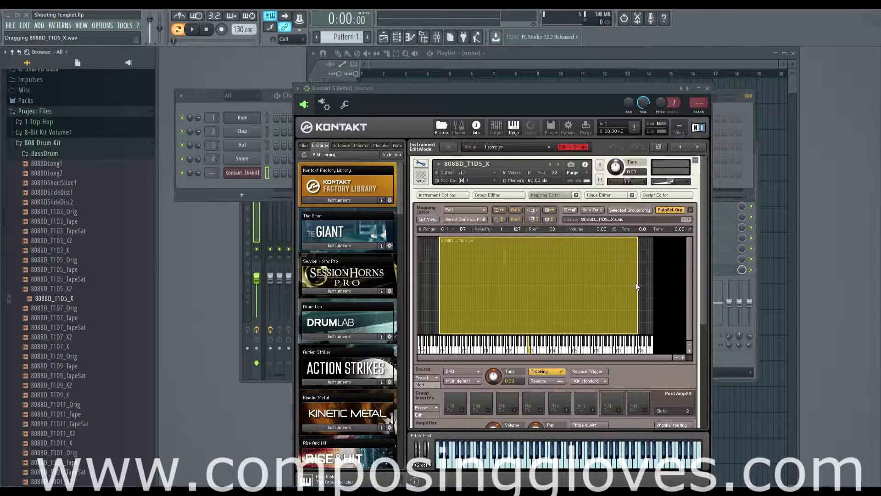
pyautogui.moveTo(631, 284); pyautogui.dragTo(531, 284)
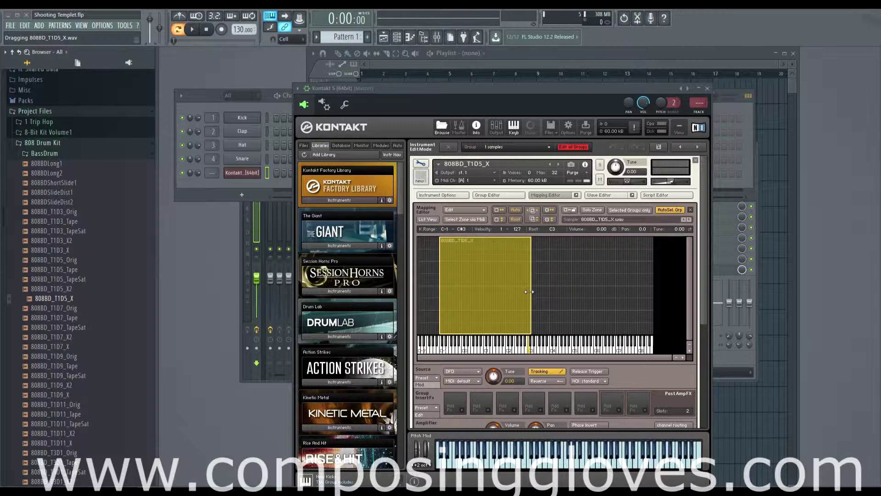
pyautogui.moveTo(441, 309); pyautogui.dragTo(533, 319)
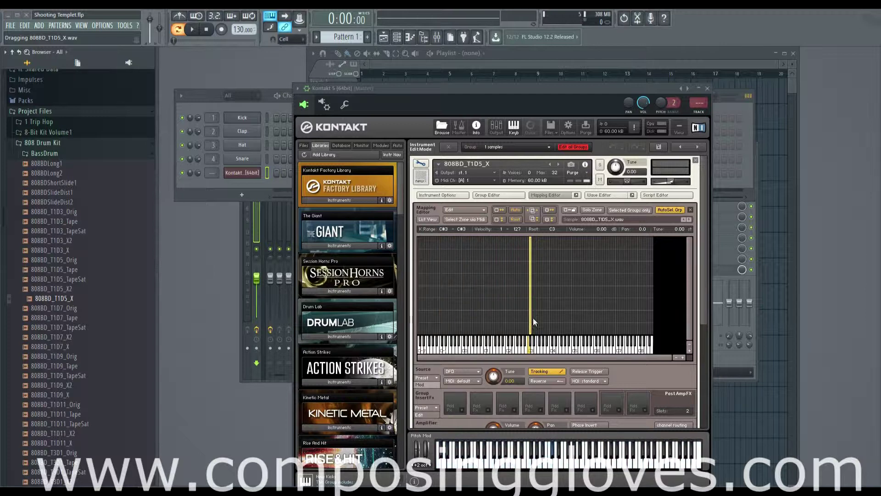
pyautogui.click(683, 357)
pyautogui.click(683, 358)
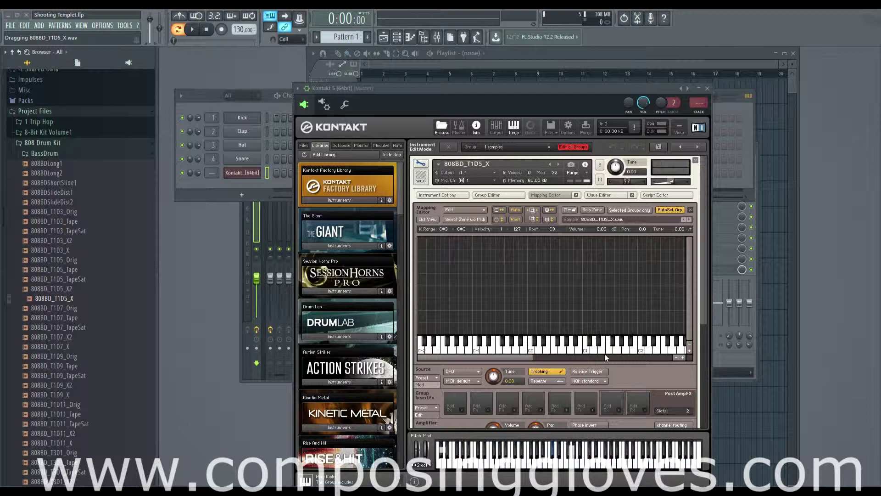
pyautogui.moveTo(515, 358); pyautogui.dragTo(576, 360)
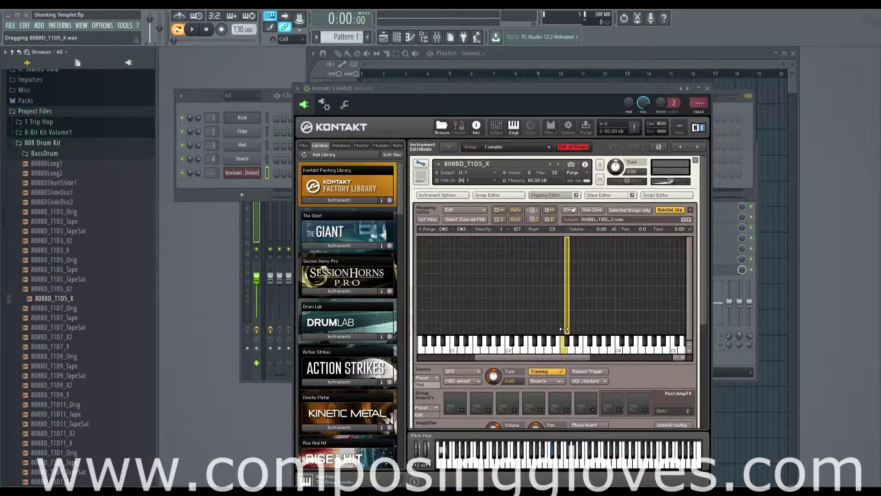
pyautogui.moveTo(565, 329); pyautogui.dragTo(565, 329)
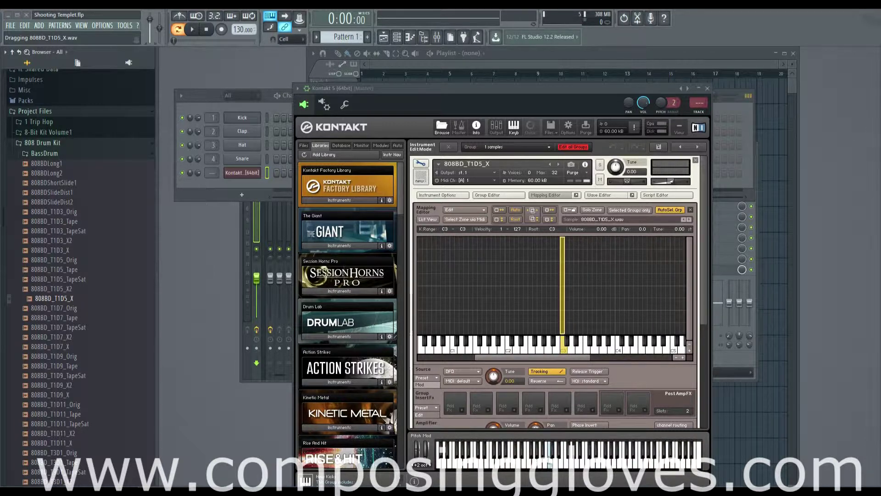
# Add 808BD_T1D7_TapeSat and 808BD_T1D7_X2 as zones next to C3 and audition them
pyautogui.click(534, 303)
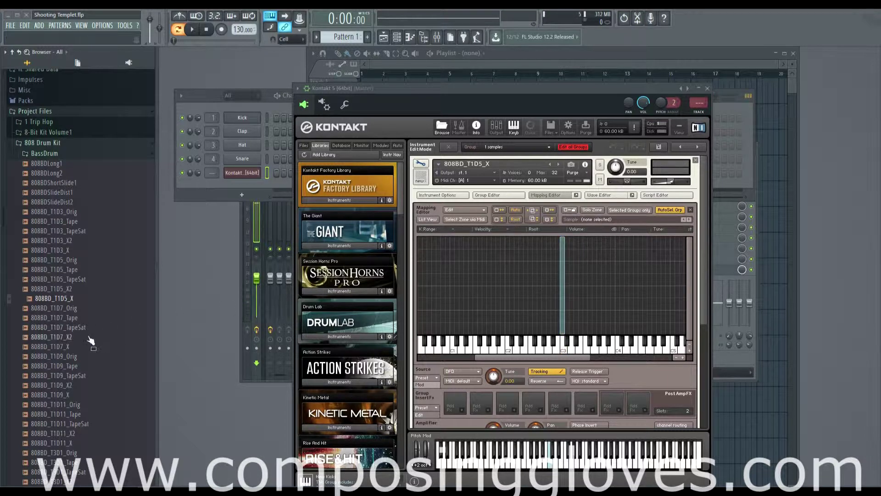
pyautogui.moveTo(62, 327); pyautogui.dragTo(565, 330)
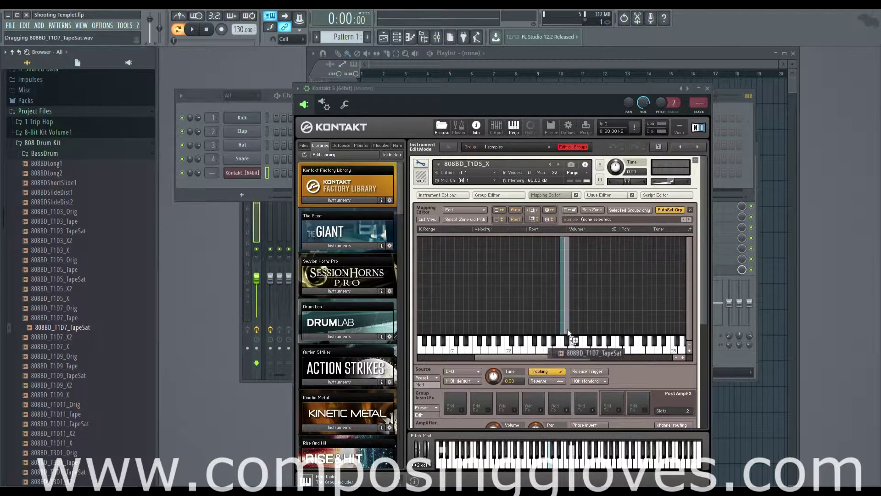
pyautogui.moveTo(55, 337); pyautogui.dragTo(572, 329)
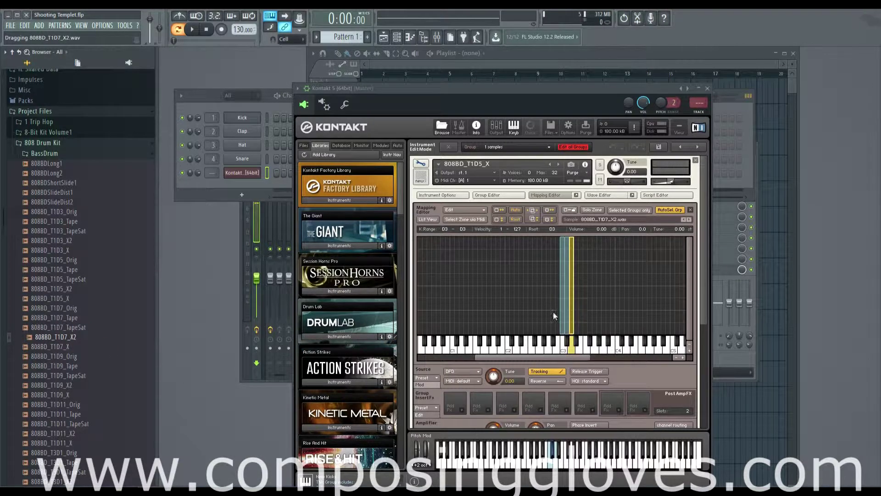
pyautogui.click(553, 465)
# Select the kick zones together with a drag-selection
pyautogui.click(560, 302)
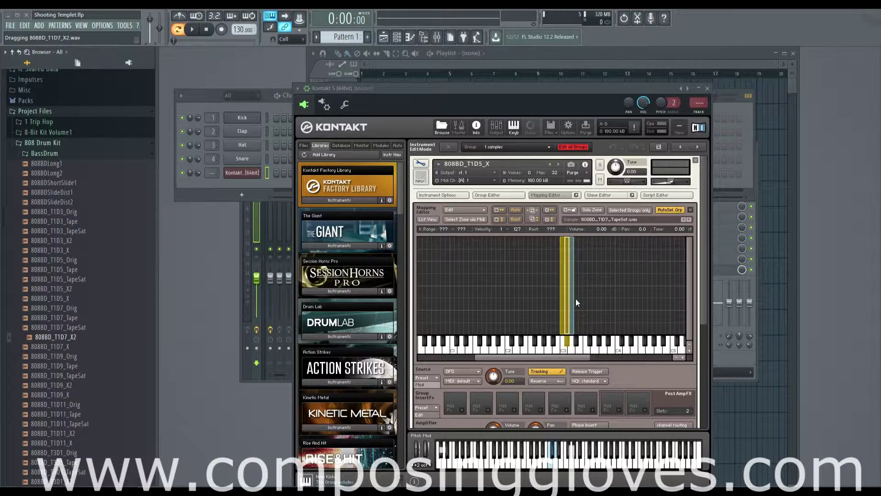
pyautogui.click(578, 300)
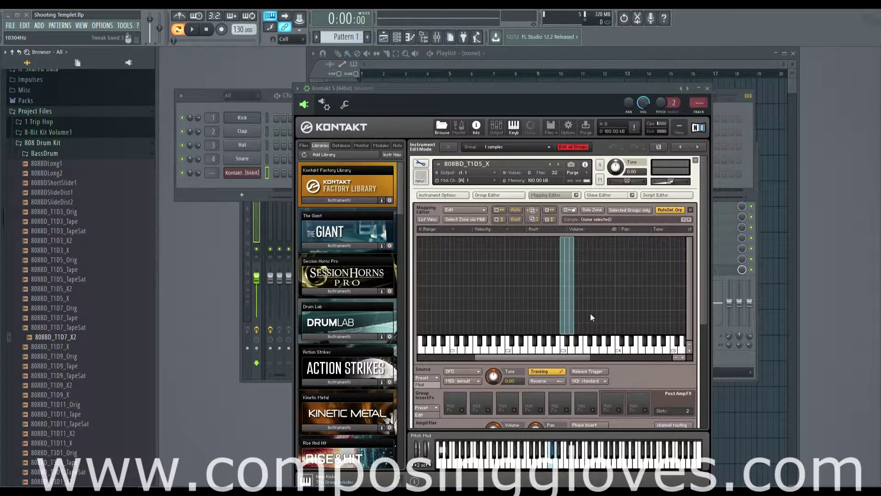
pyautogui.moveTo(590, 313); pyautogui.dragTo(462, 245)
pyautogui.moveTo(520, 290); pyautogui.dragTo(640, 291)
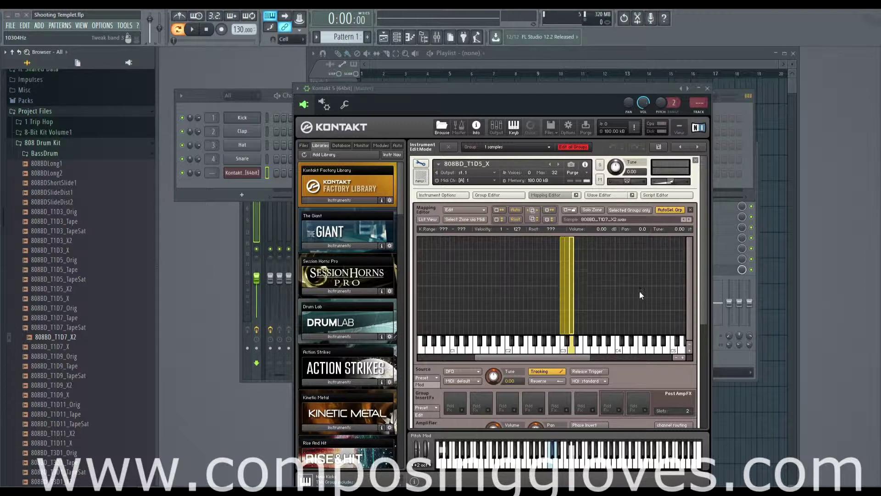
pyautogui.click(512, 194)
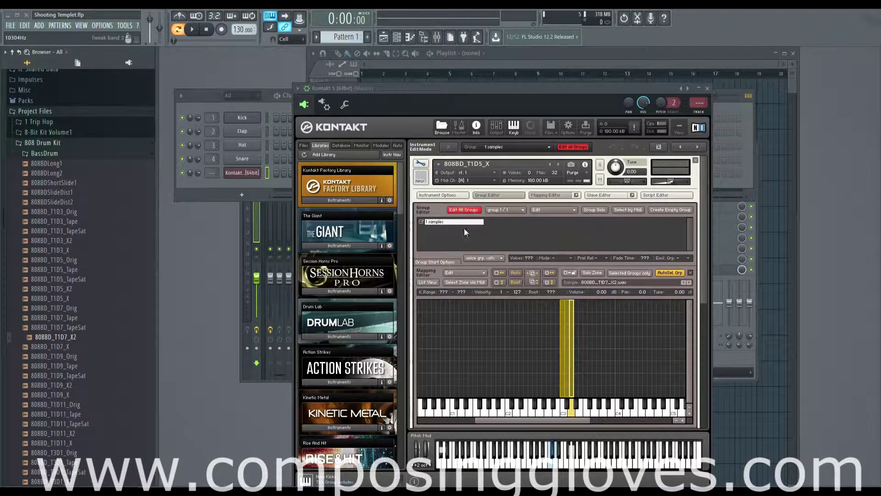
pyautogui.doubleClick(442, 223)
pyautogui.write('Kicks')
pyautogui.press('Return')
pyautogui.scroll(-1, 703, 278)
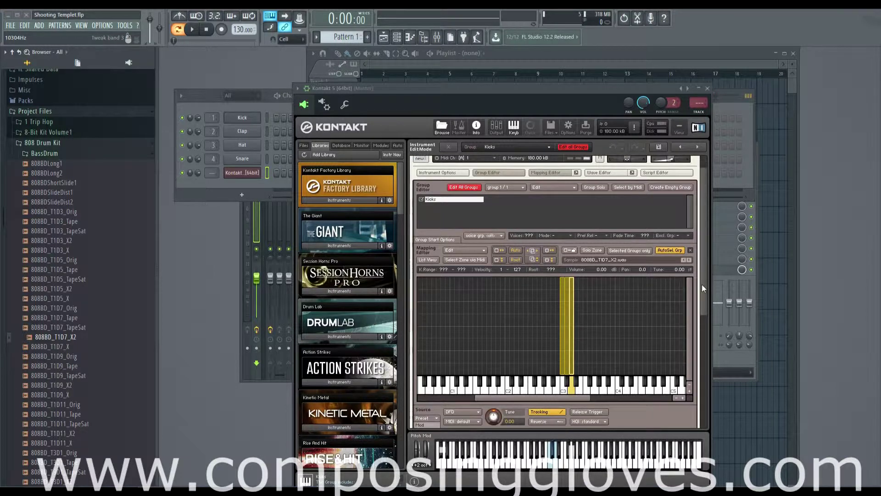
pyautogui.scroll(1, 702, 285)
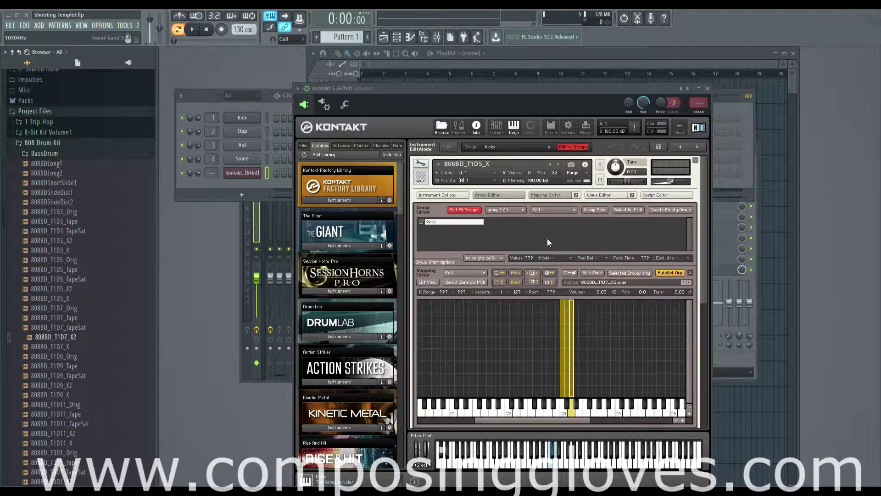
pyautogui.moveTo(550, 348); pyautogui.dragTo(615, 345)
pyautogui.scroll(-1, 704, 301)
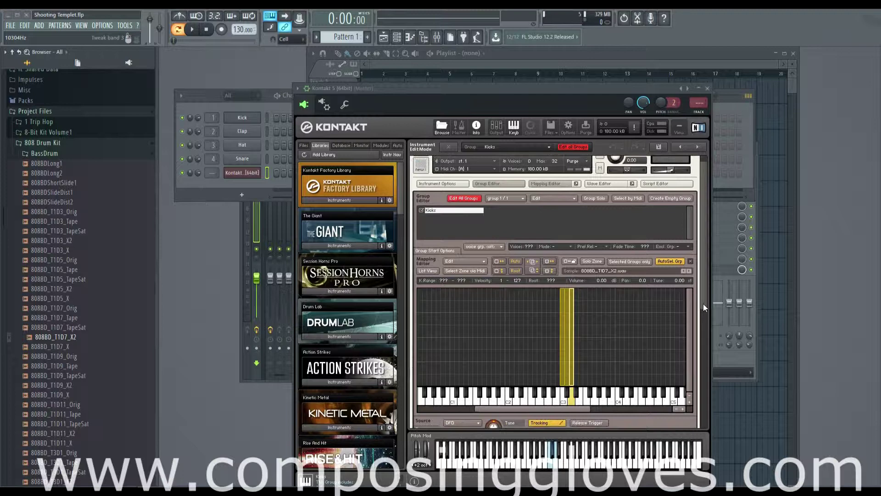
pyautogui.scroll(1, 703, 296)
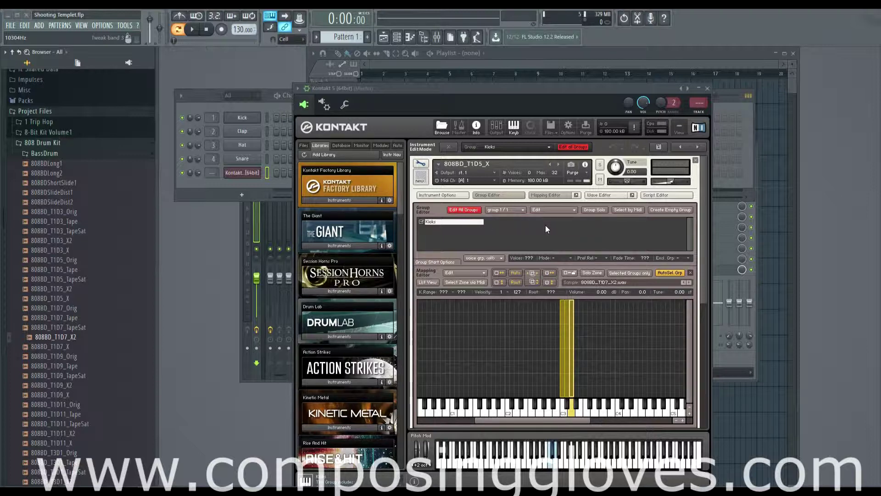
# Create an empty group and rename it 'Better Kicks'
pyautogui.click(665, 211)
pyautogui.doubleClick(512, 223)
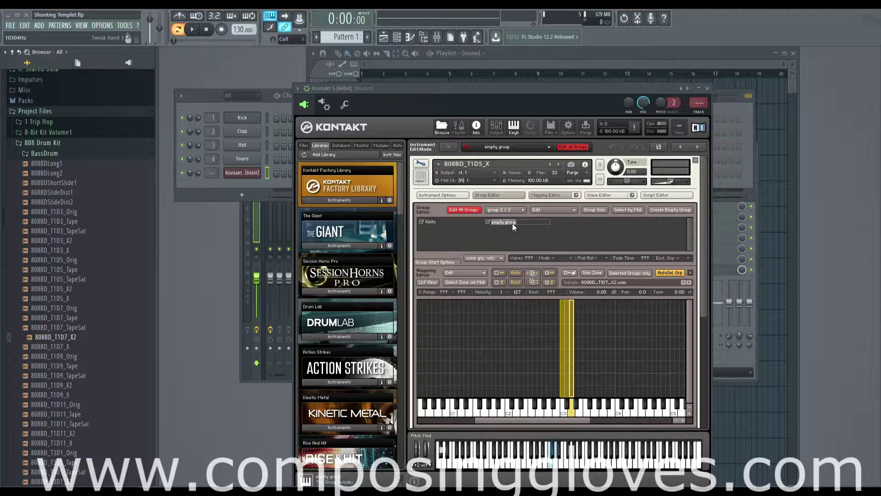
pyautogui.write('Better Kicks')
pyautogui.press('Return')
# Switch the edited group between Kicks and Better Kicks, then turn on Edit All Groups
pyautogui.click(431, 223)
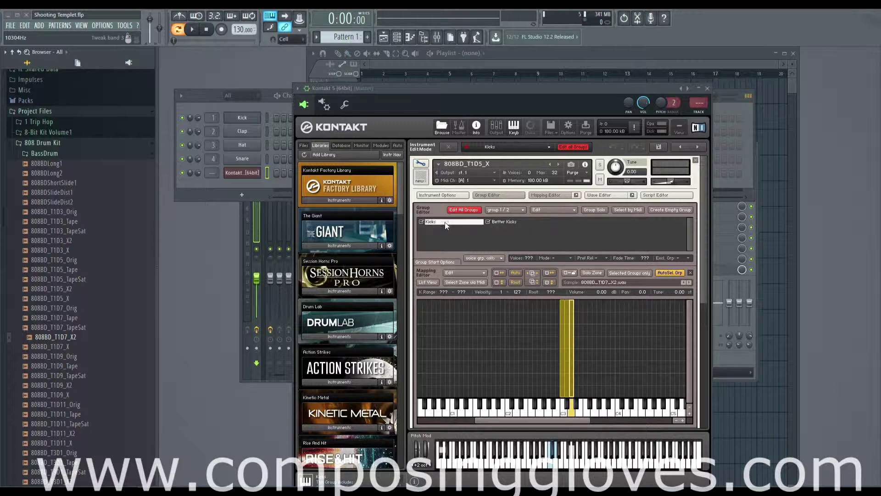
pyautogui.click(500, 221)
pyautogui.click(439, 224)
pyautogui.click(500, 222)
pyautogui.click(436, 224)
pyautogui.click(501, 221)
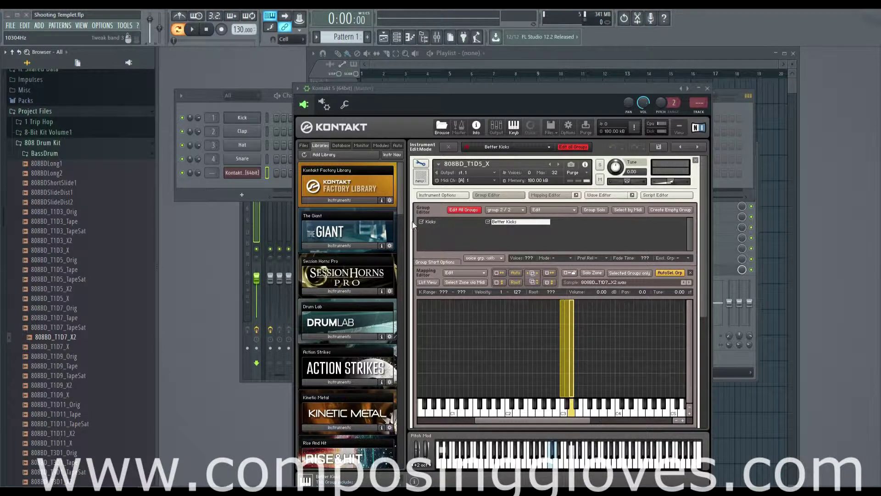
pyautogui.click(442, 222)
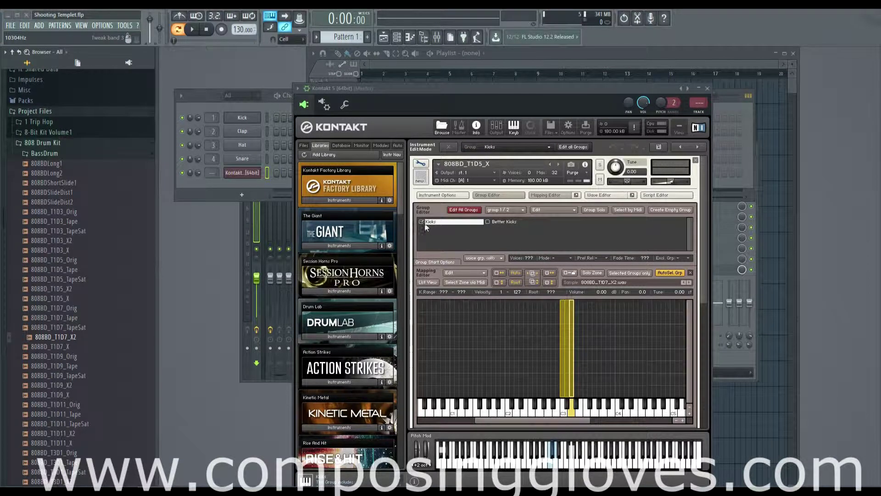
pyautogui.click(505, 222)
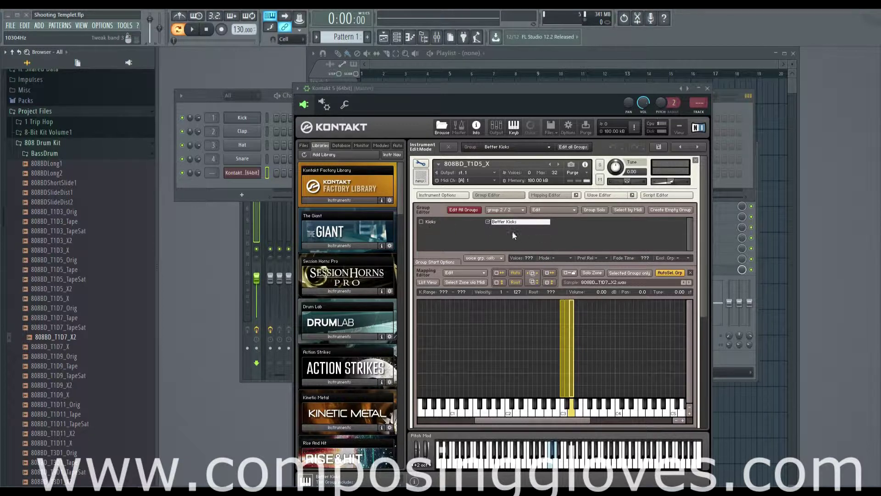
pyautogui.click(463, 210)
# Turn off Edit All Groups, map 808BD_T1D9_X2 into Better Kicks, and audition the kicks
pyautogui.click(457, 210)
pyautogui.moveTo(42, 337); pyautogui.dragTo(593, 388)
pyautogui.moveTo(54, 386); pyautogui.dragTo(601, 389)
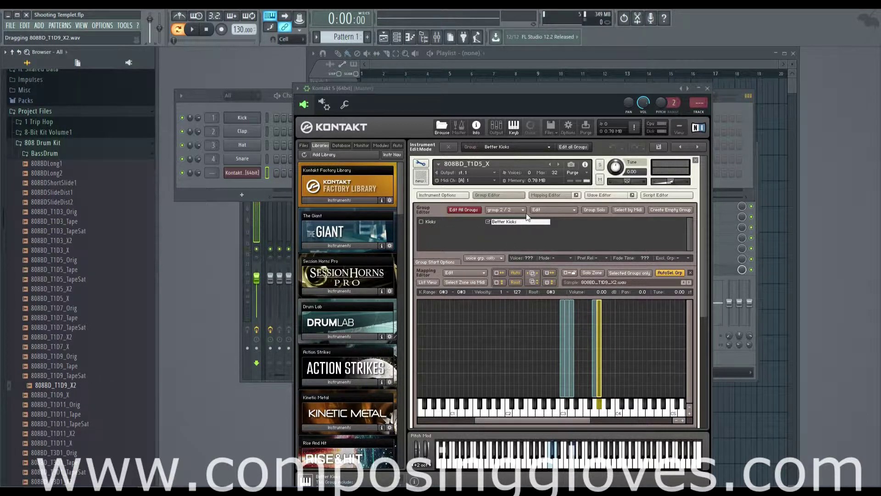
pyautogui.click(575, 456)
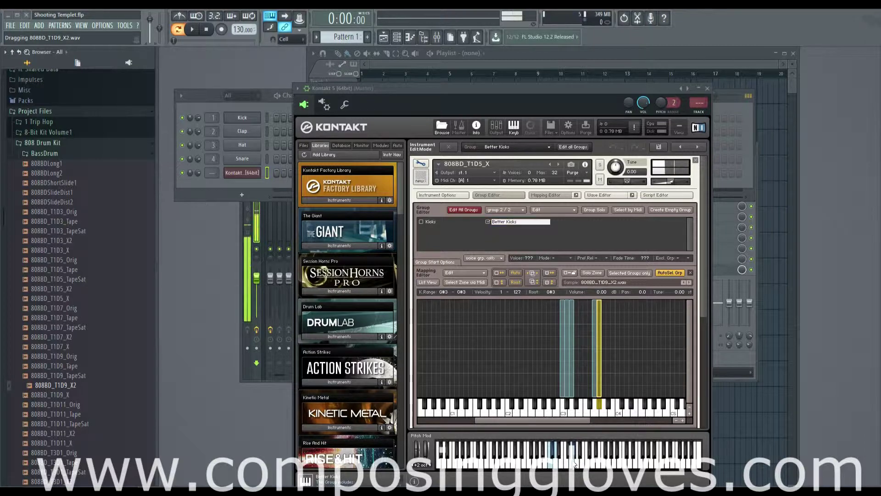
pyautogui.click(558, 462)
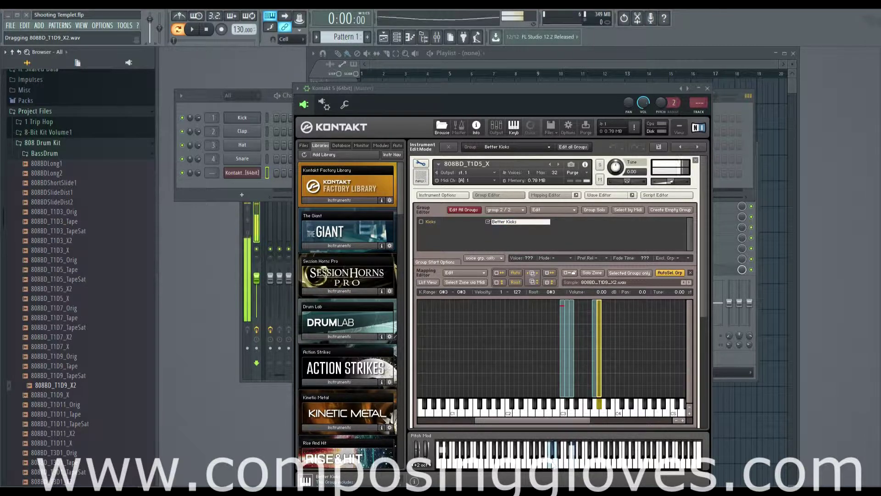
pyautogui.click(556, 465)
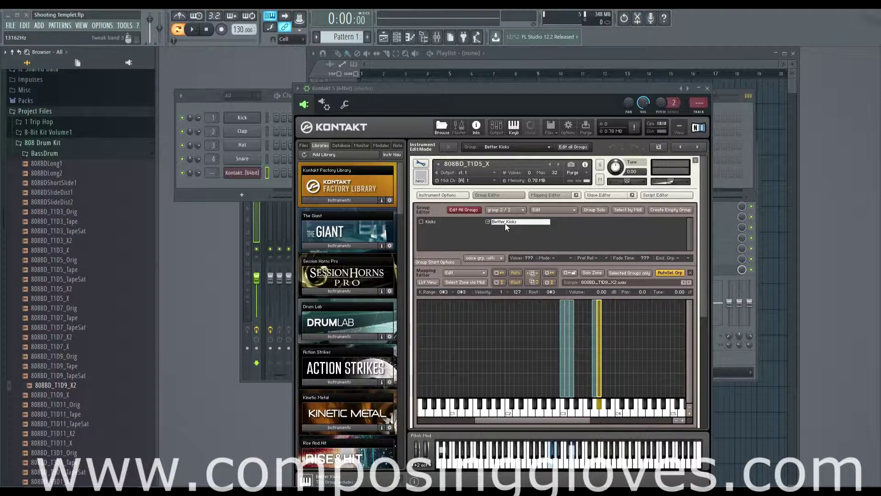
# Edit only the Kicks group and reselect its zones in the mapping grid
pyautogui.click(423, 221)
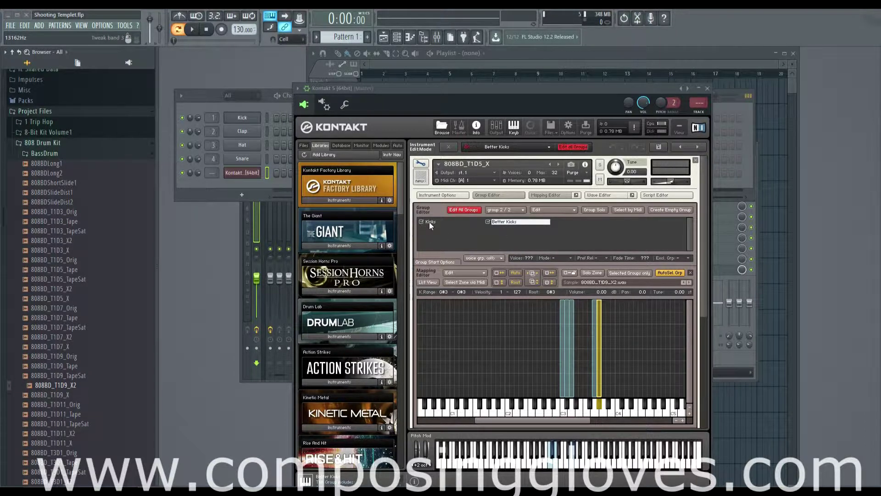
pyautogui.click(488, 222)
pyautogui.moveTo(623, 373); pyautogui.dragTo(594, 373)
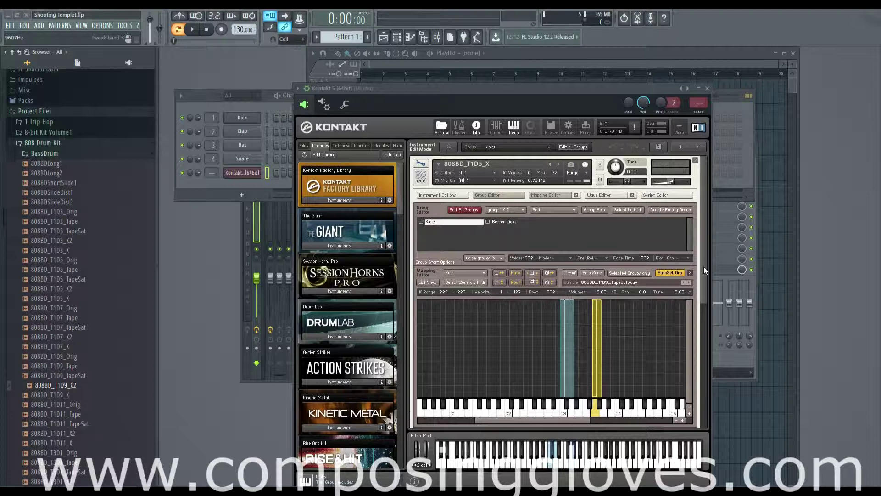
pyautogui.scroll(-5, 584, 392)
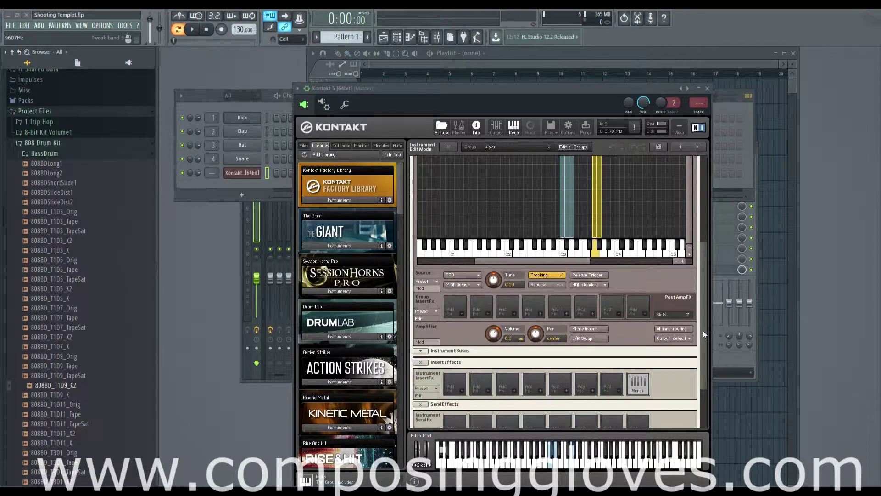
pyautogui.scroll(3, 703, 330)
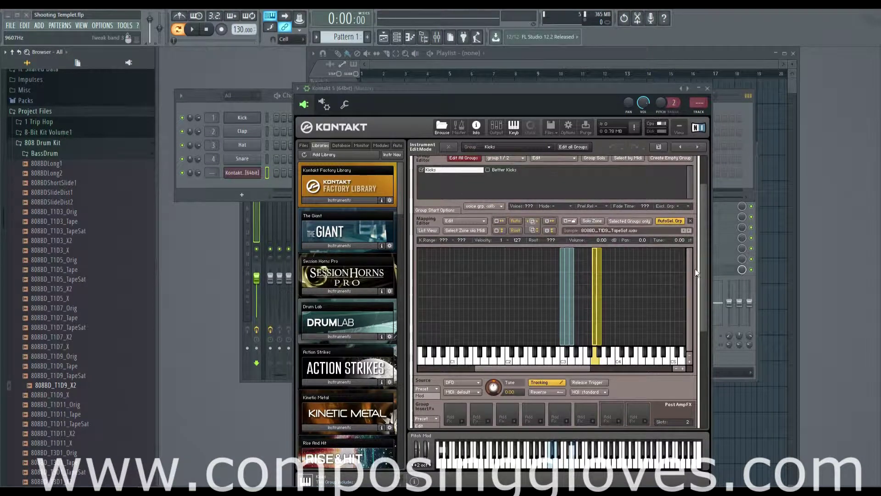
pyautogui.moveTo(703, 282); pyautogui.dragTo(701, 317)
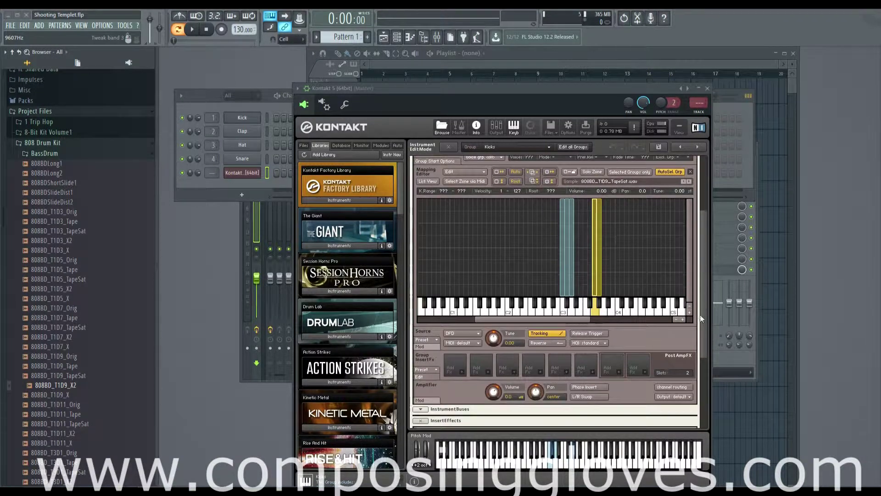
# Insert an SV HP1 high-pass filter in the group InsertFx slot with cutoff at 2.1 kHz
pyautogui.click(461, 374)
pyautogui.moveTo(472, 384)
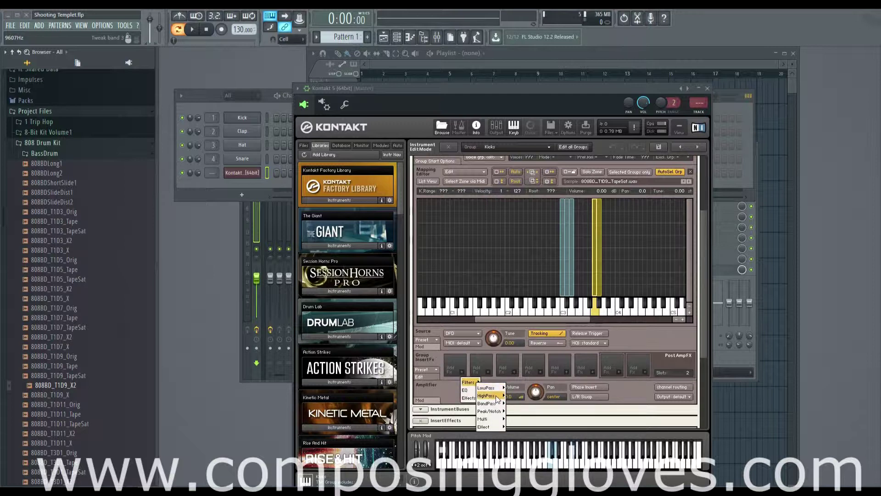
pyautogui.click(511, 396)
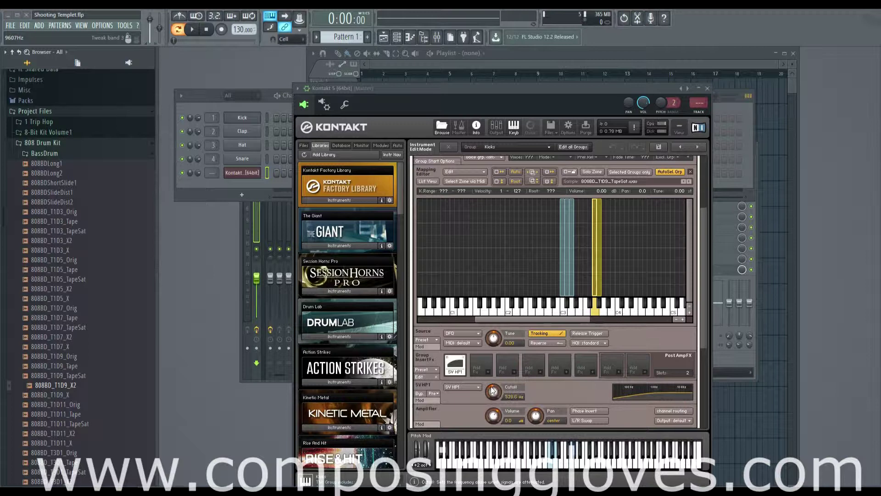
pyautogui.moveTo(494, 391); pyautogui.dragTo(493, 394)
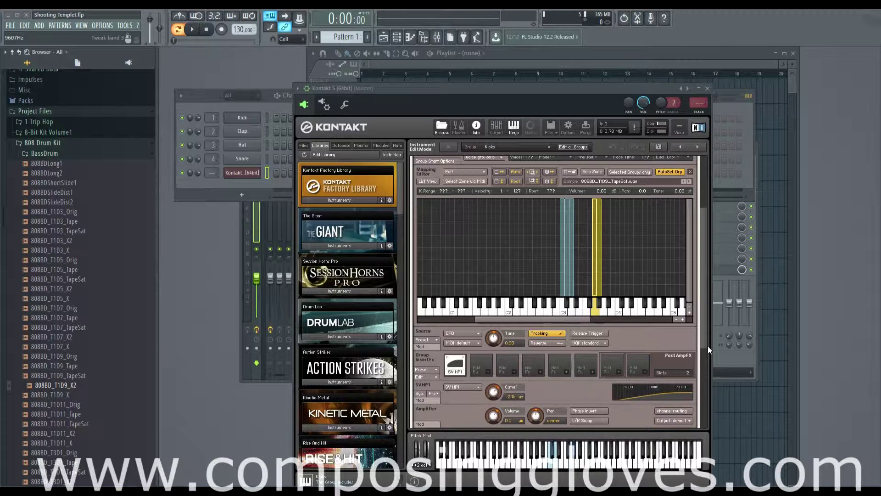
pyautogui.moveTo(705, 347); pyautogui.dragTo(706, 339)
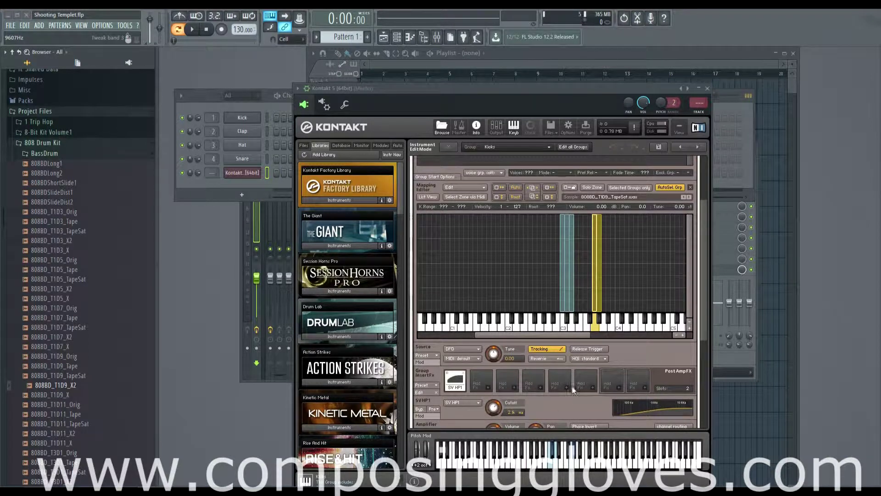
pyautogui.moveTo(705, 327); pyautogui.dragTo(700, 282)
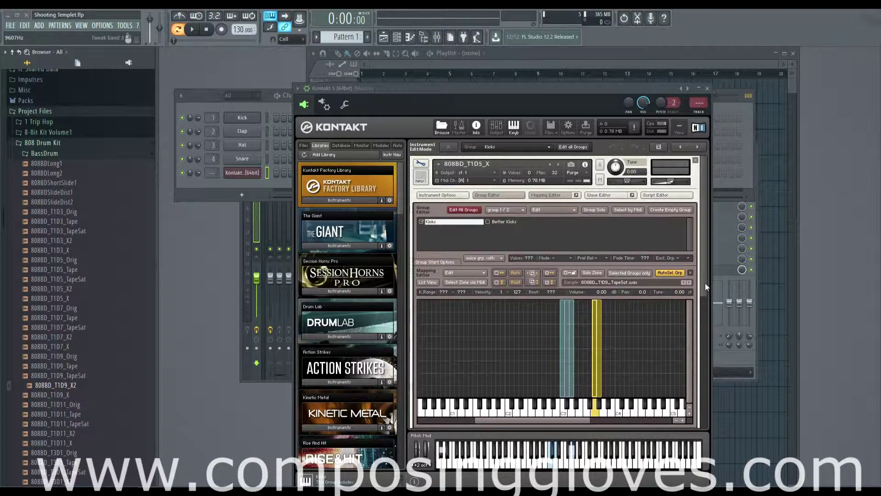
# Switch editing to Better Kicks and check its Group InsertFx slots are empty
pyautogui.moveTo(705, 282); pyautogui.dragTo(701, 312)
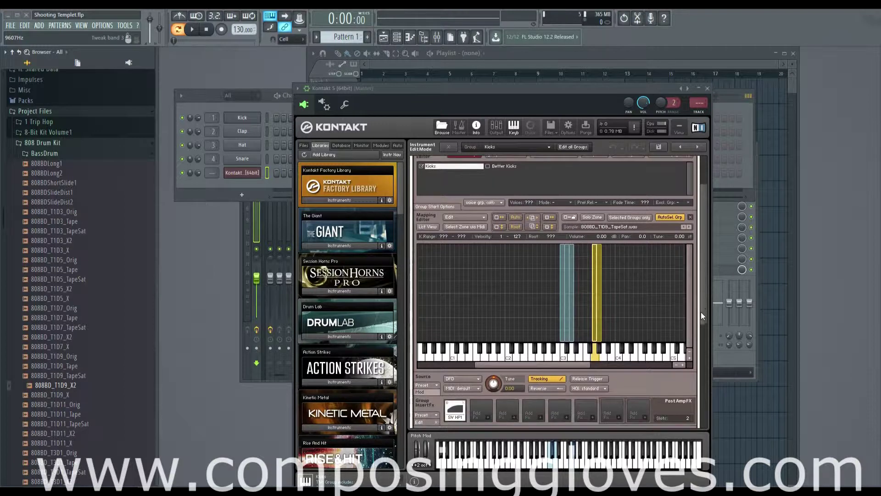
pyautogui.click(503, 165)
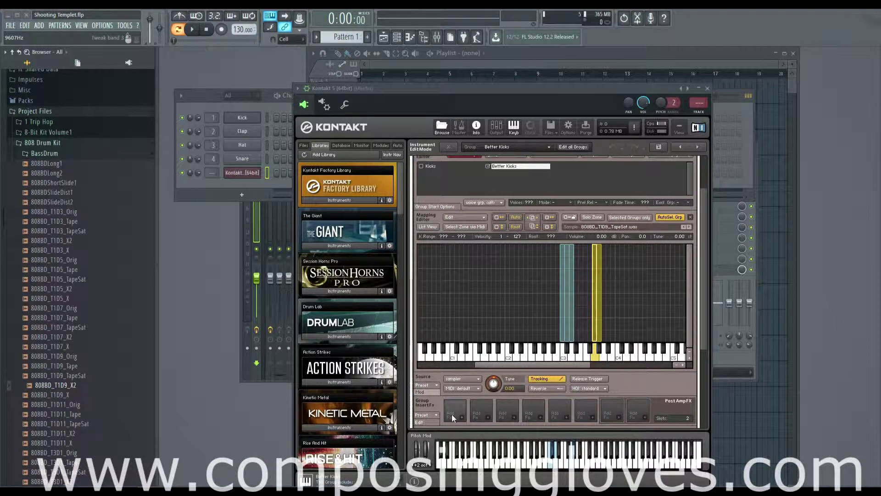
pyautogui.scroll(-3, 460, 418)
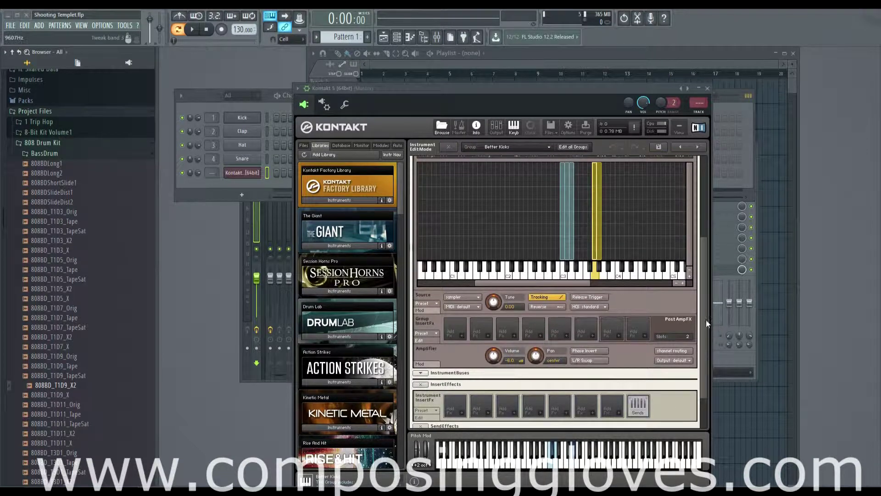
pyautogui.scroll(5, 705, 332)
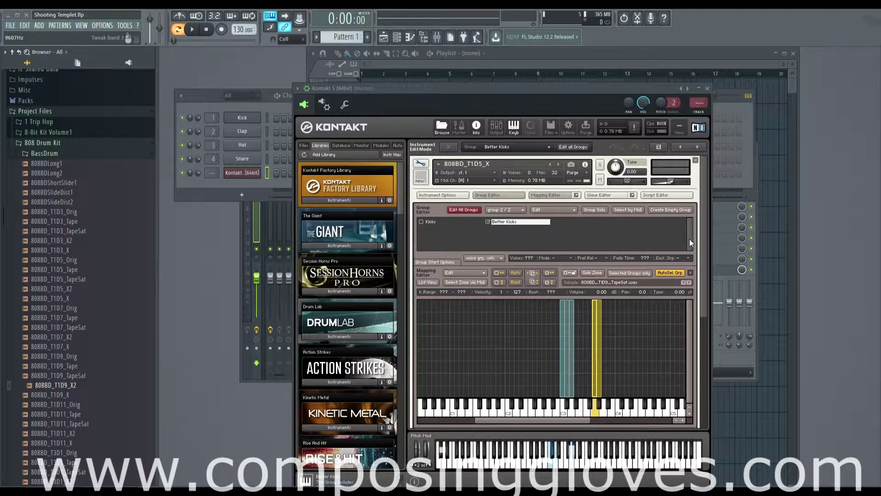
pyautogui.scroll(-3, 691, 260)
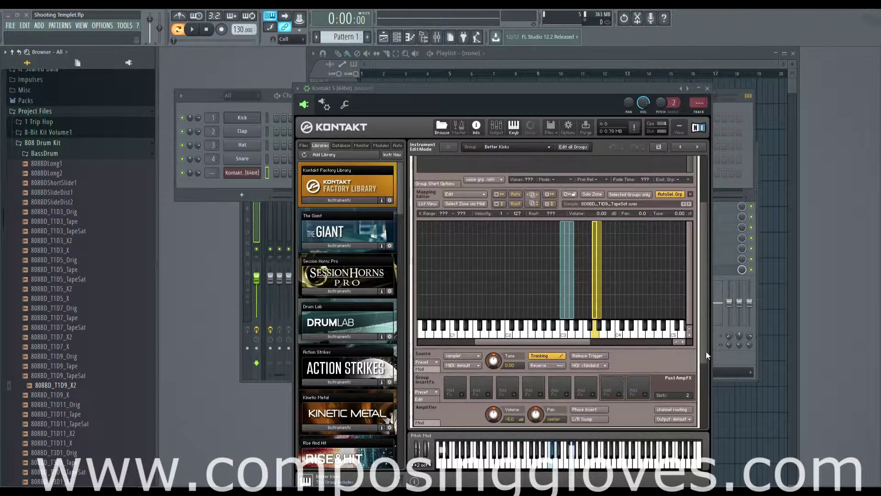
pyautogui.scroll(1, 707, 347)
pyautogui.scroll(3, 706, 347)
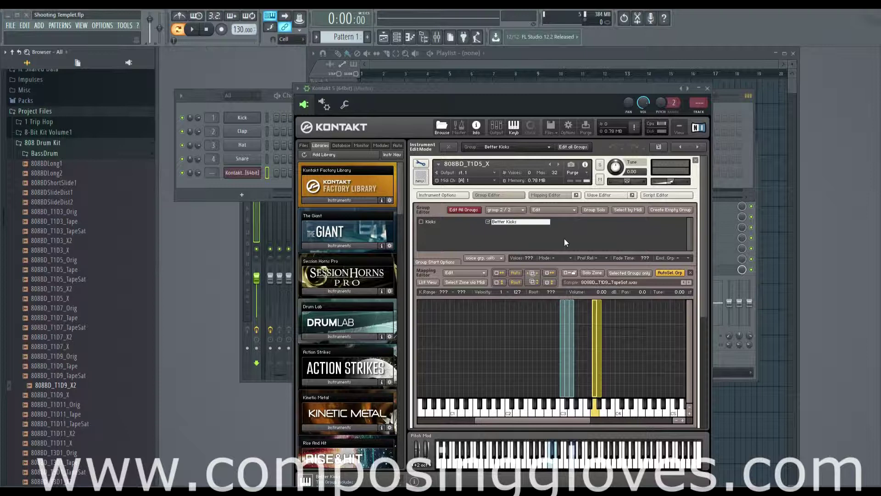
# Edit the Kicks group with Edit All Groups on and view its SV HP1 insert
pyautogui.click(428, 222)
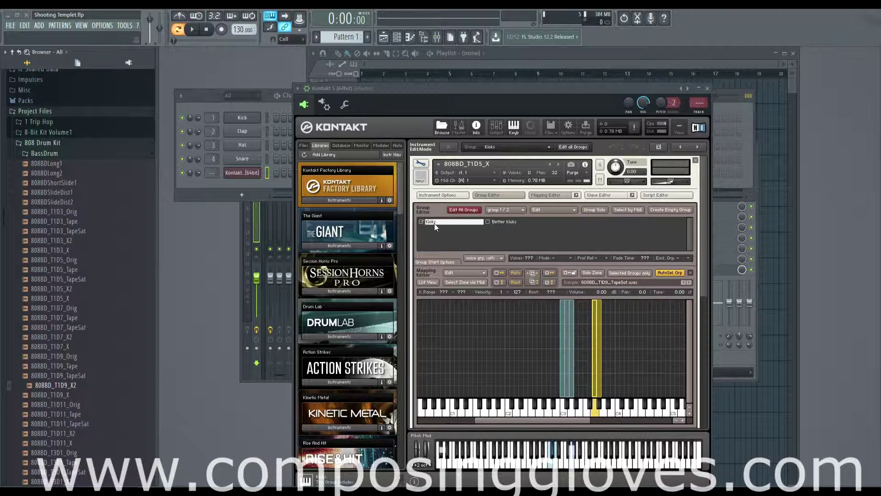
pyautogui.click(463, 215)
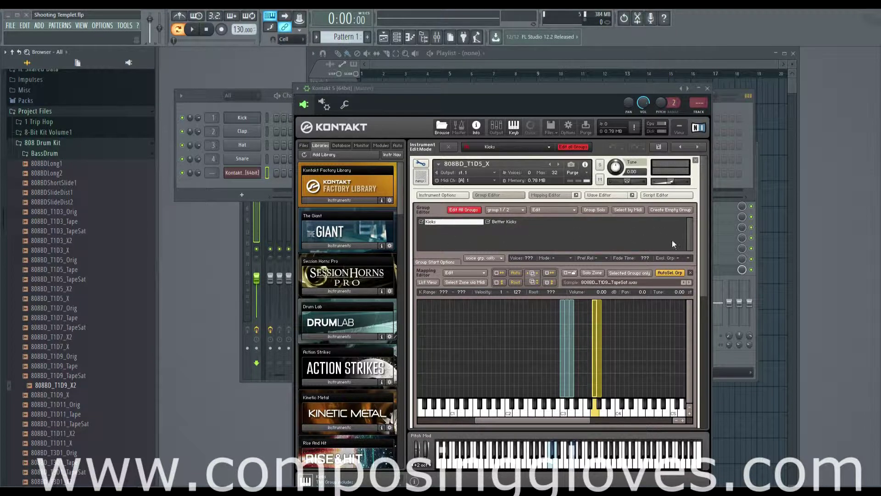
pyautogui.scroll(-4, 449, 358)
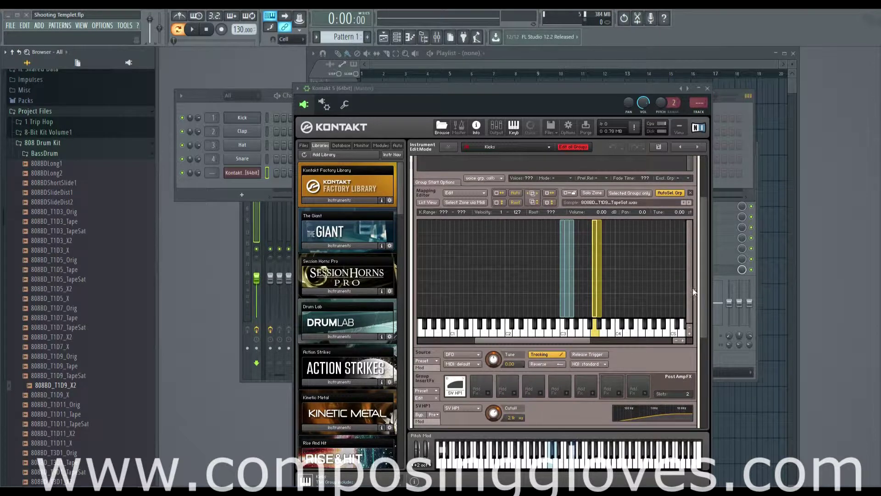
pyautogui.scroll(3, 486, 229)
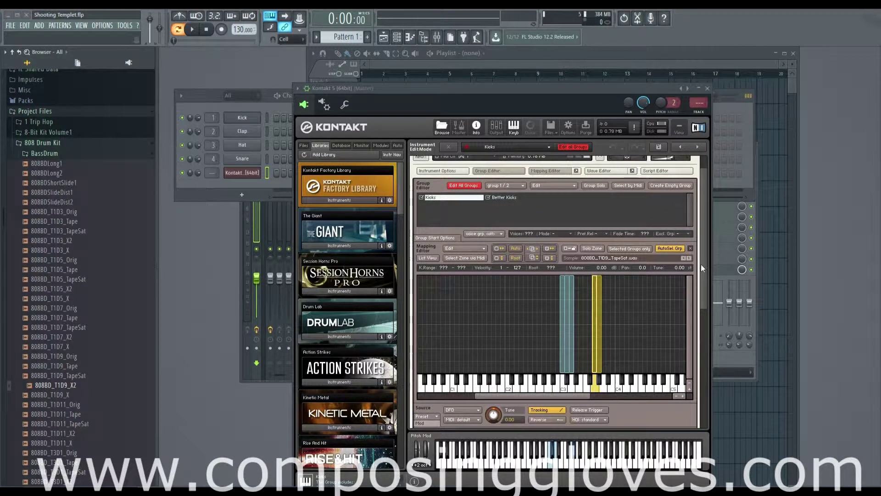
pyautogui.scroll(-4, 702, 268)
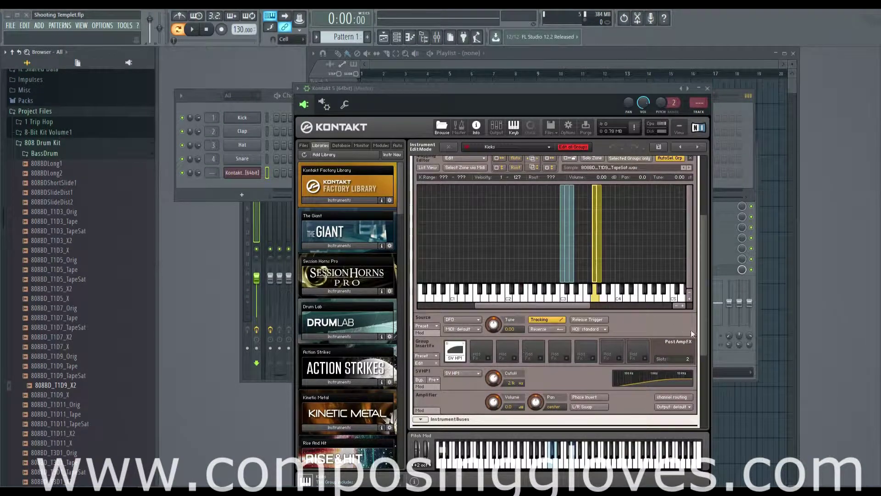
pyautogui.scroll(5, 706, 330)
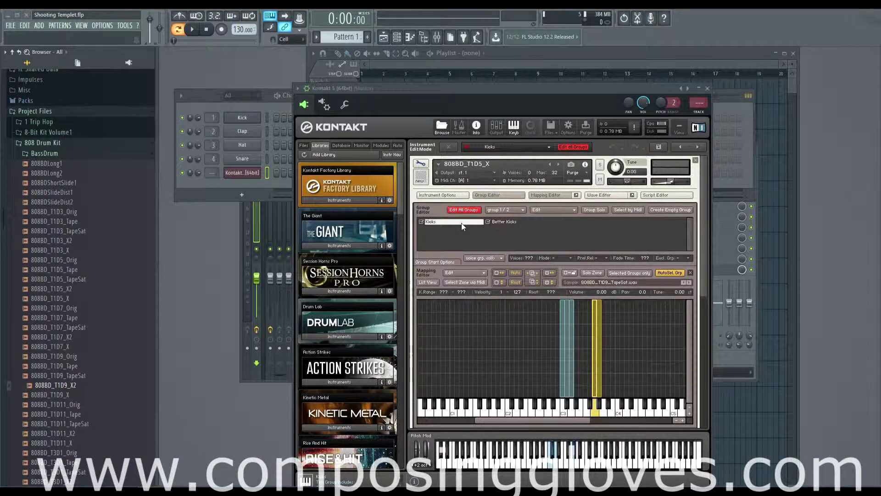
# Select the D3 kick zone and audition it through the high-pass filter
pyautogui.click(573, 375)
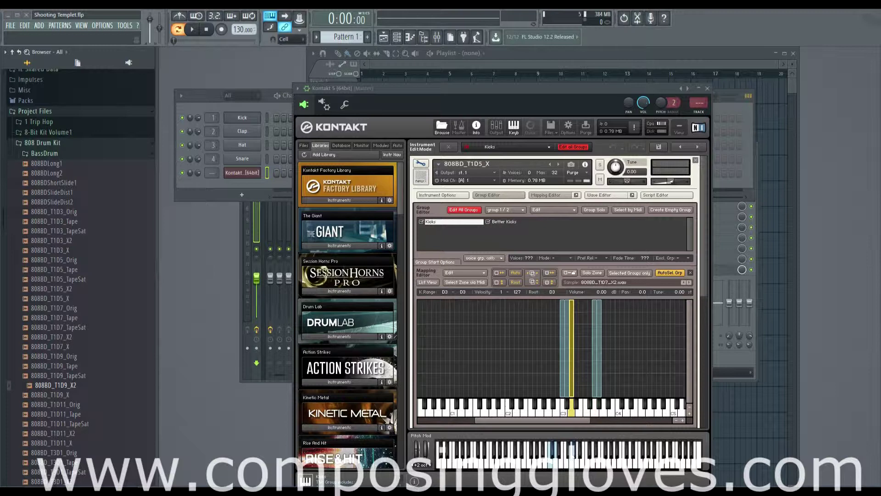
pyautogui.click(559, 468)
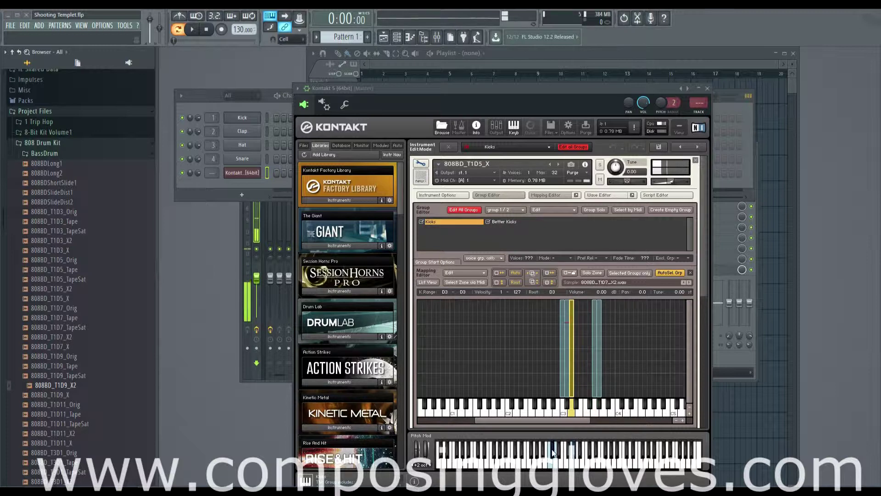
pyautogui.click(573, 468)
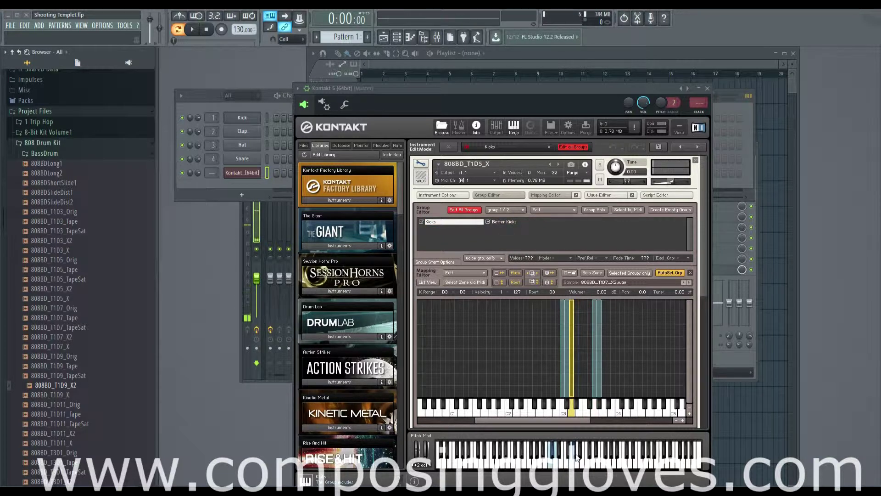
pyautogui.click(576, 456)
pyautogui.moveTo(705, 285); pyautogui.dragTo(704, 308)
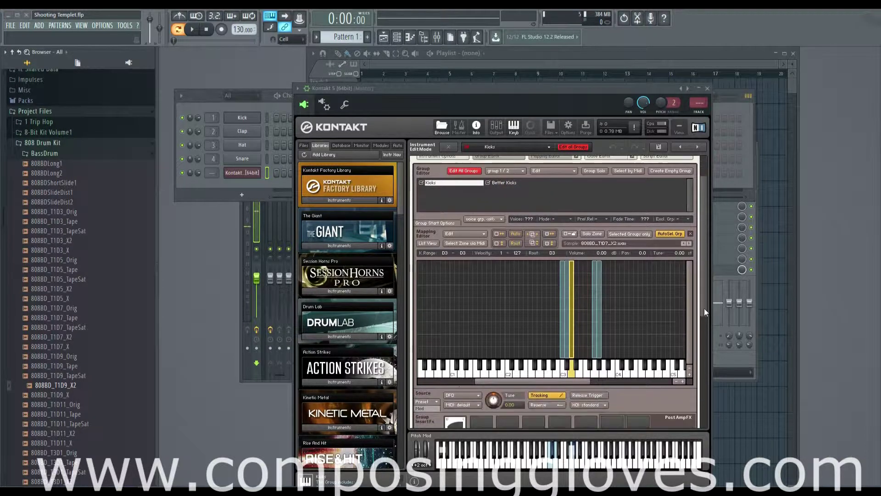
pyautogui.moveTo(579, 312); pyautogui.dragTo(553, 307)
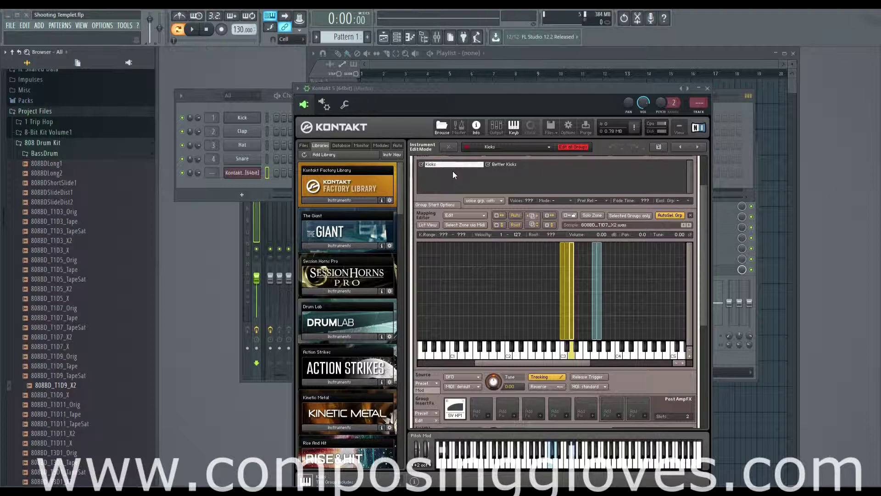
pyautogui.moveTo(704, 265); pyautogui.dragTo(704, 242)
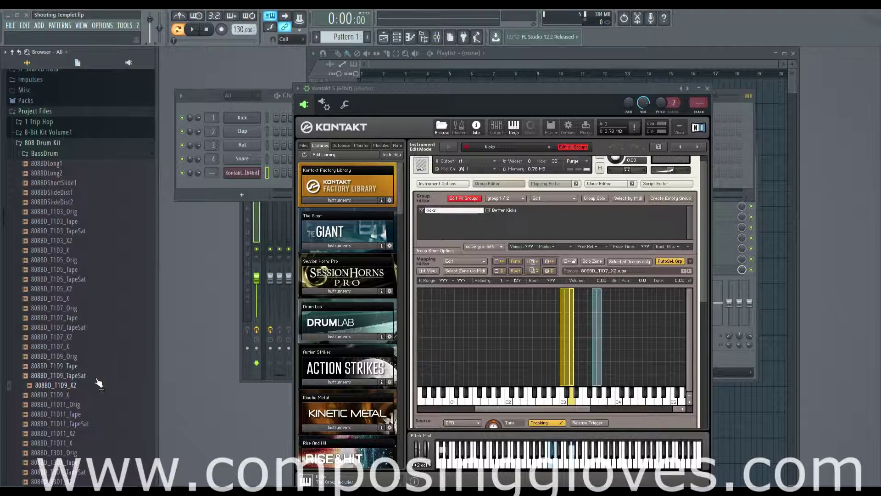
pyautogui.moveTo(69, 386); pyautogui.dragTo(600, 357)
pyautogui.click(565, 360)
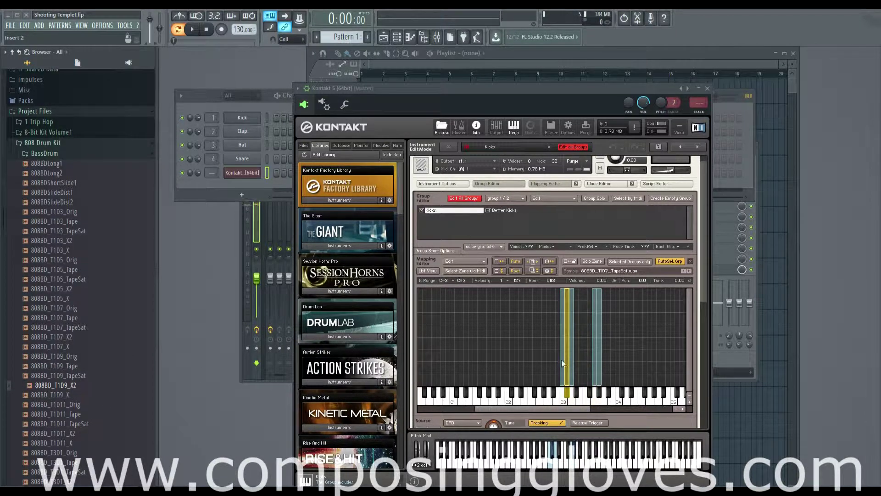
pyautogui.click(562, 362)
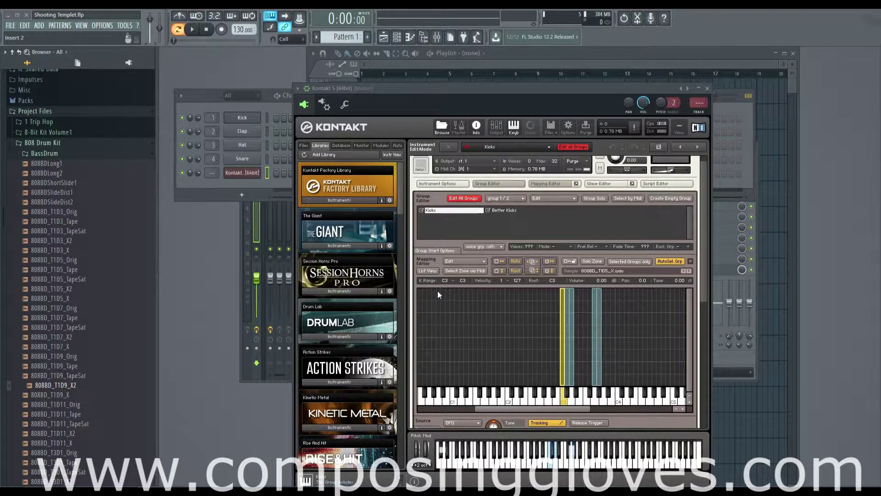
# Select the G#3 and C3 zones, then scroll to confirm Better Kicks has no insert effect
pyautogui.click(598, 343)
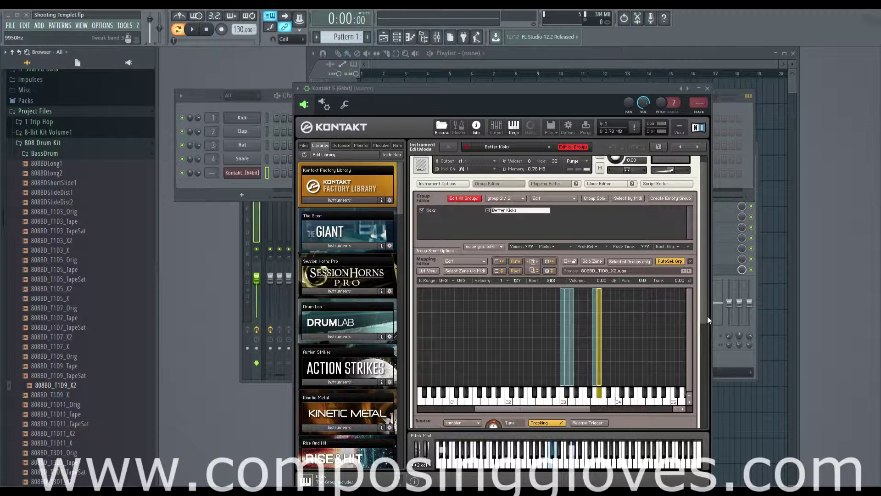
pyautogui.moveTo(556, 349); pyautogui.dragTo(575, 346)
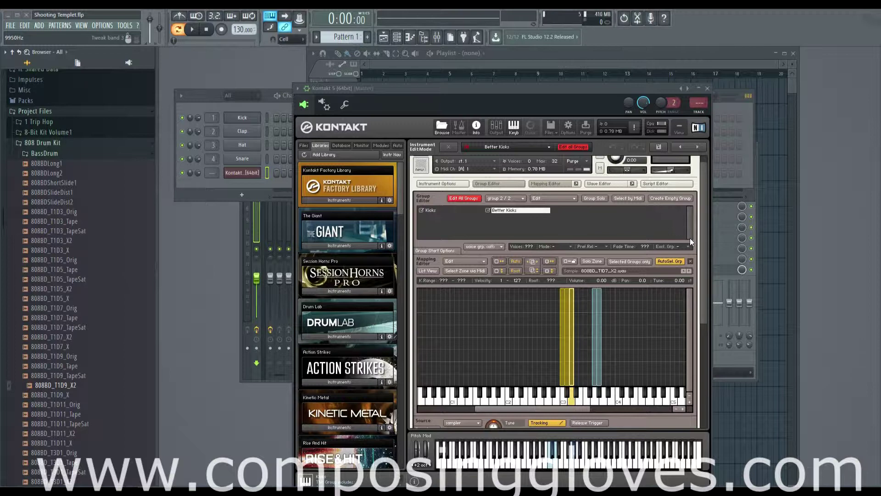
pyautogui.scroll(-3, 698, 242)
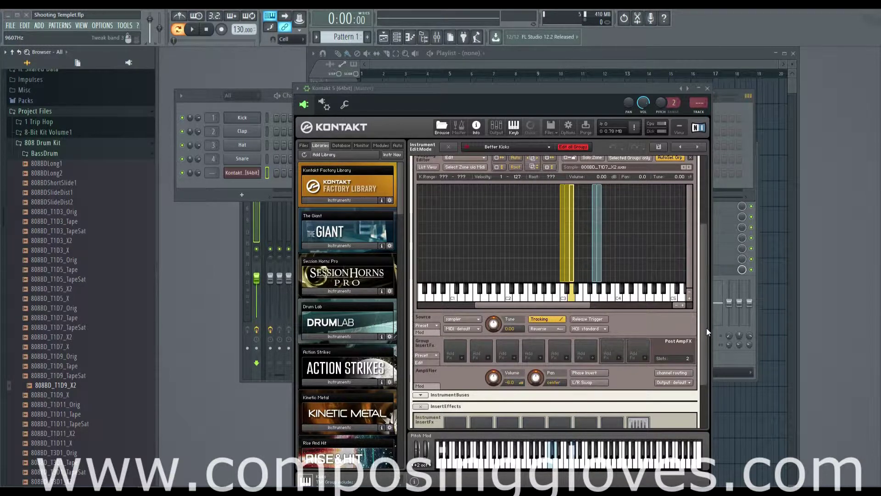
pyautogui.scroll(3, 704, 329)
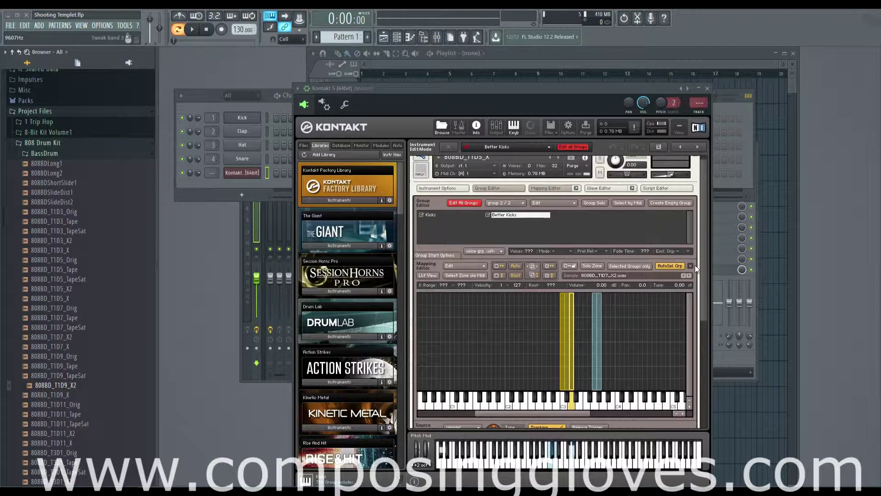